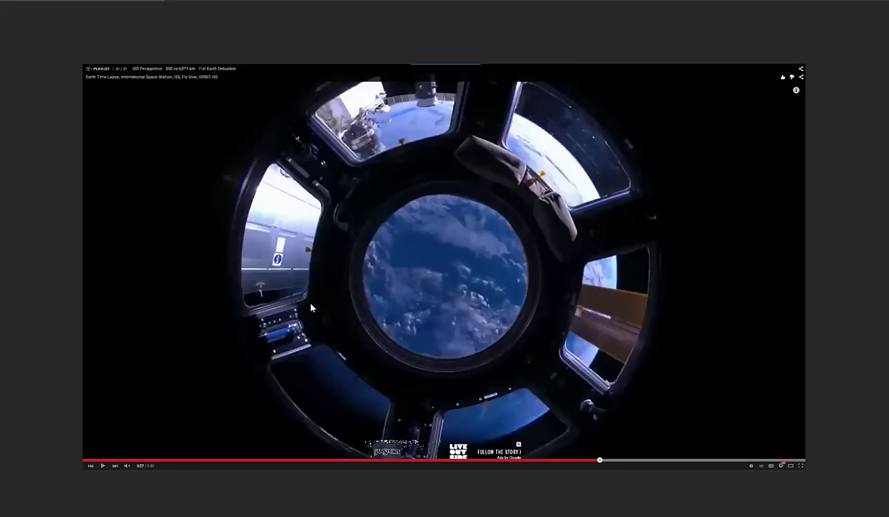
- Bring up the Filter menu for the ISS cupola screenshot
left_click(126, 0)
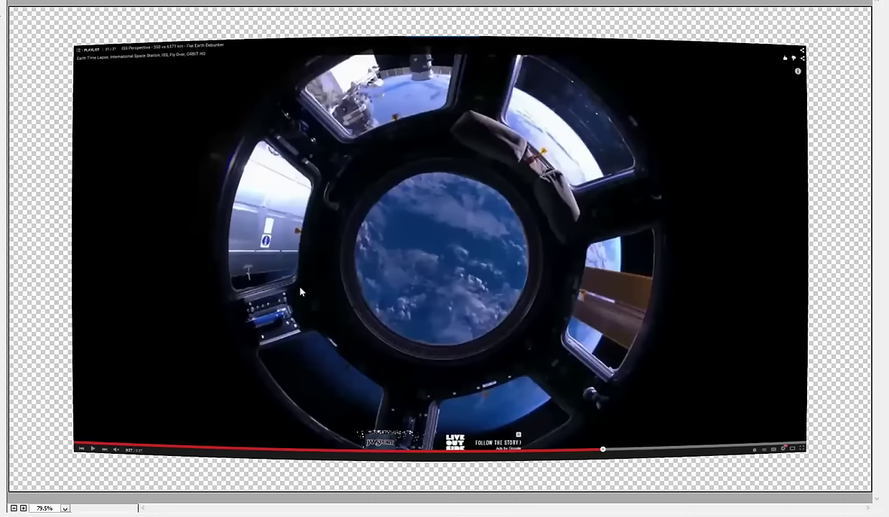
- Reapply Spherize several times with Ctrl+F, undoing twice midway, into a strong barrel bulge
key("ctrl+f")
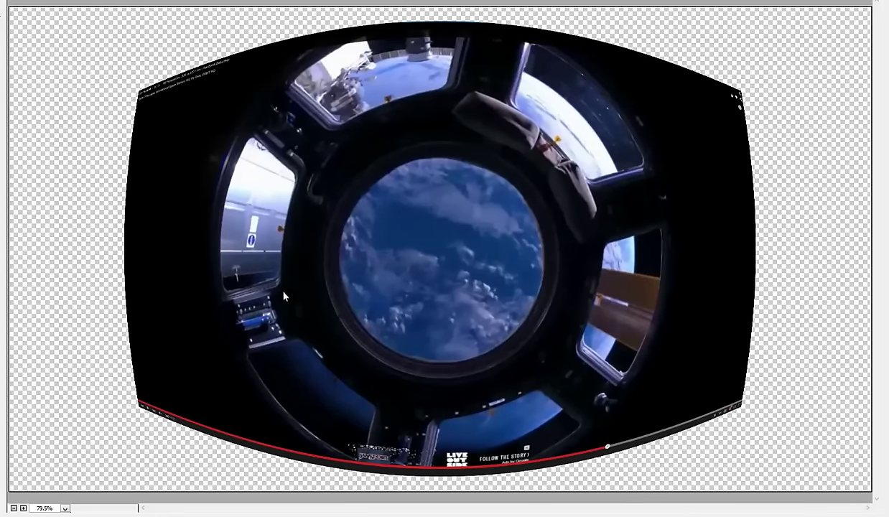
key("ctrl+f")
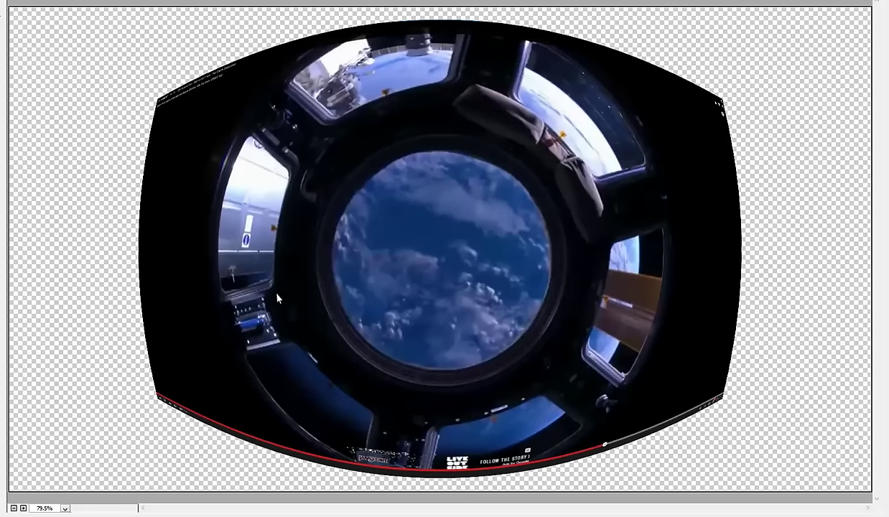
key("ctrl+z")
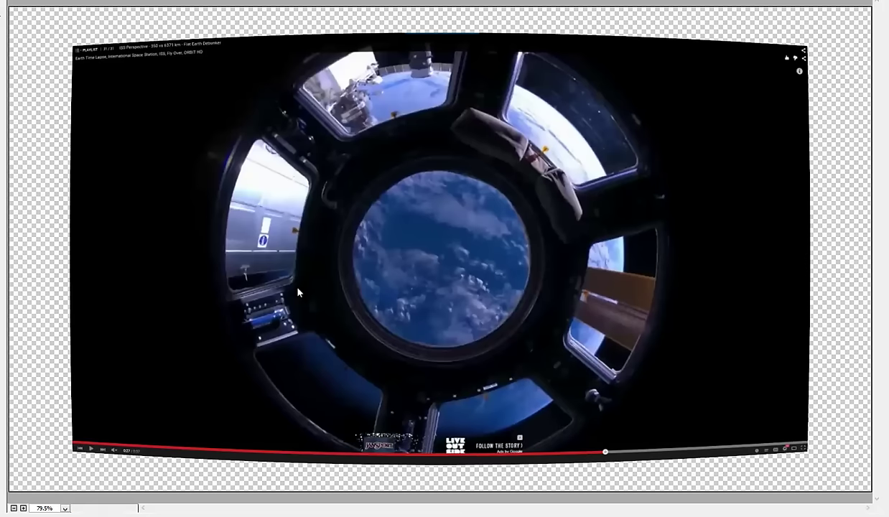
key("ctrl+z")
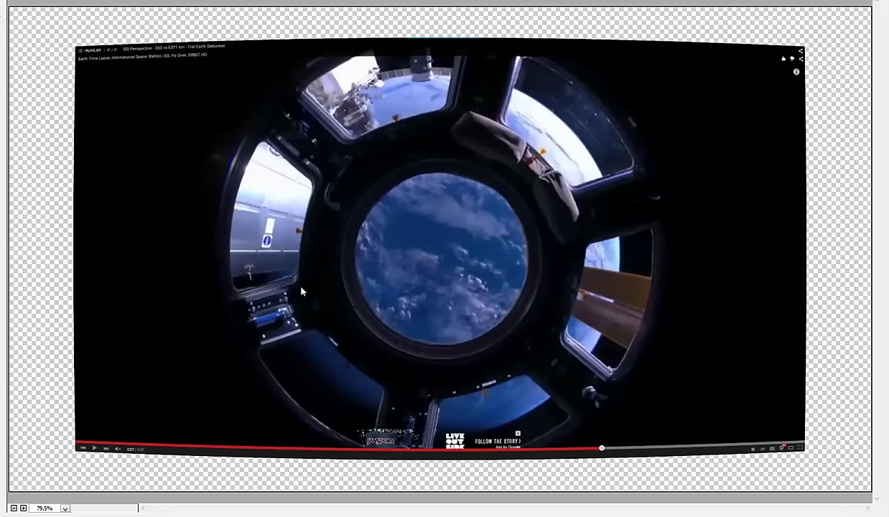
key("ctrl+f")
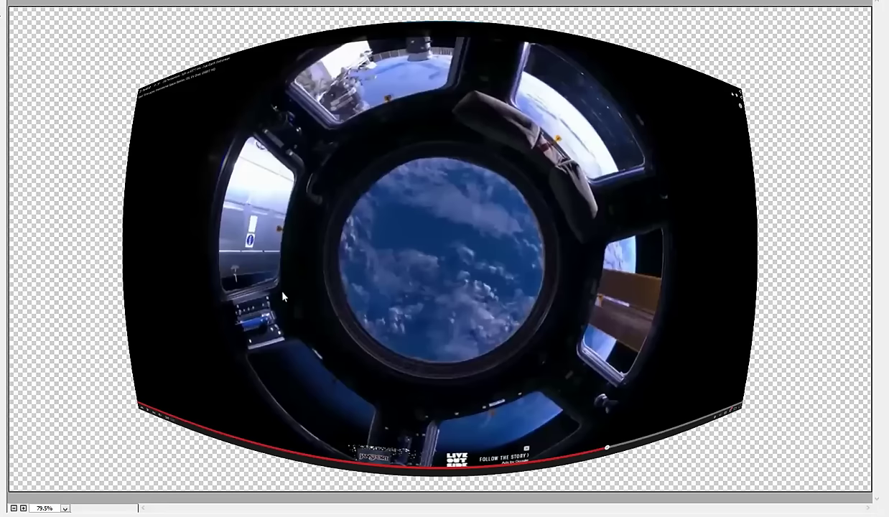
key("ctrl+f")
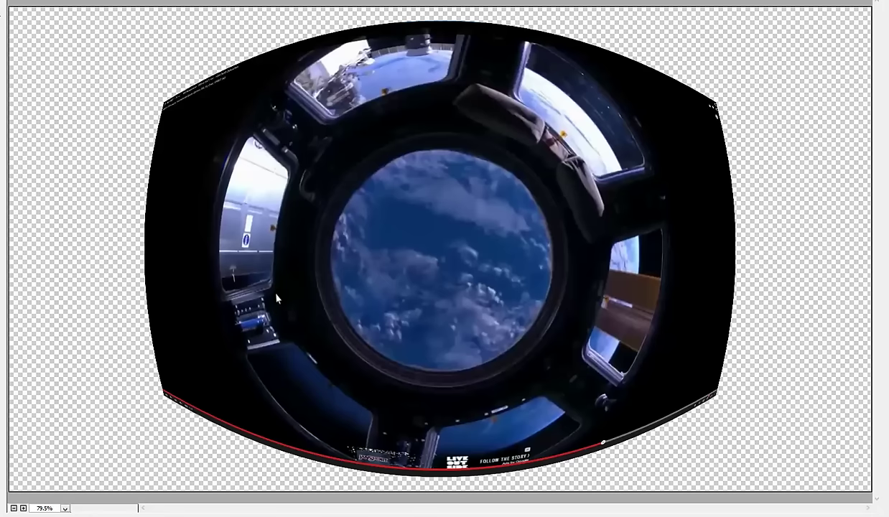
- Exaggerate the warp once, then step back through history to a slight bow
key("ctrl+f")
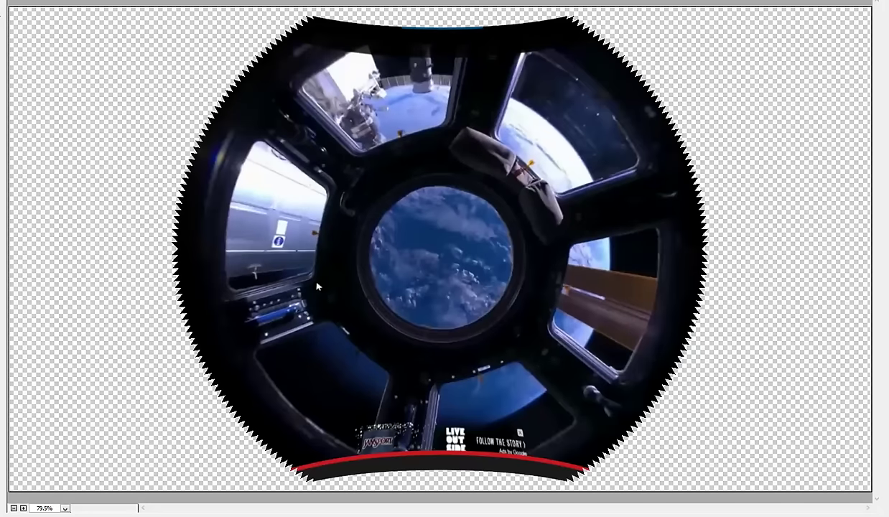
key("ctrl+z")
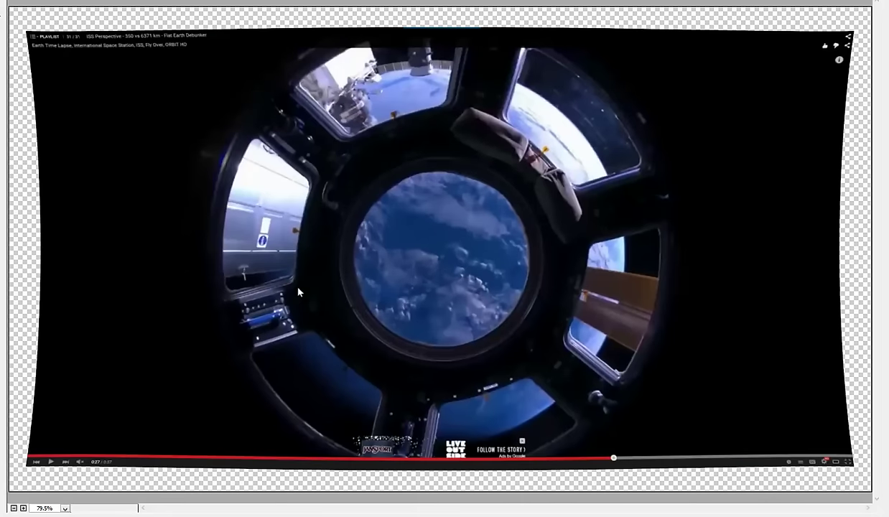
key("ctrl+alt+z")
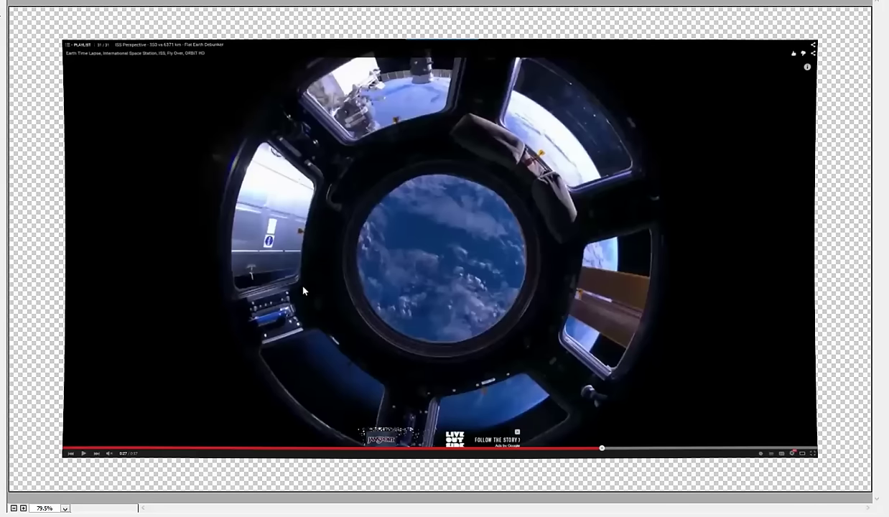
key("Return")
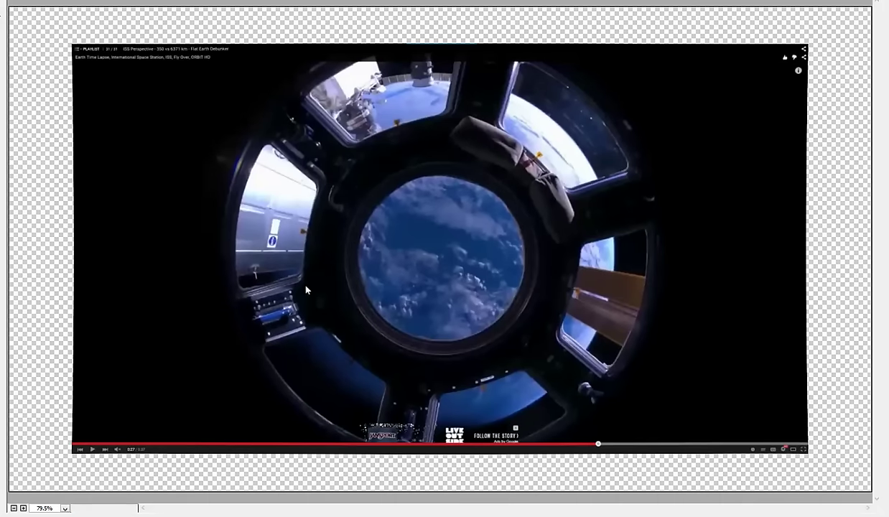
key("ctrl+z")
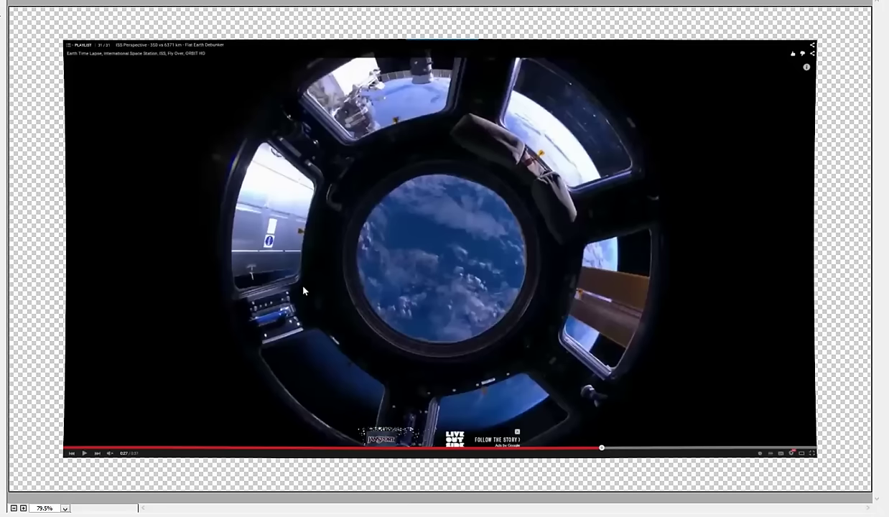
- Reapply the filter with Ctrl+F as a strong Pinch, curving the sides inward
key("ctrl+f")
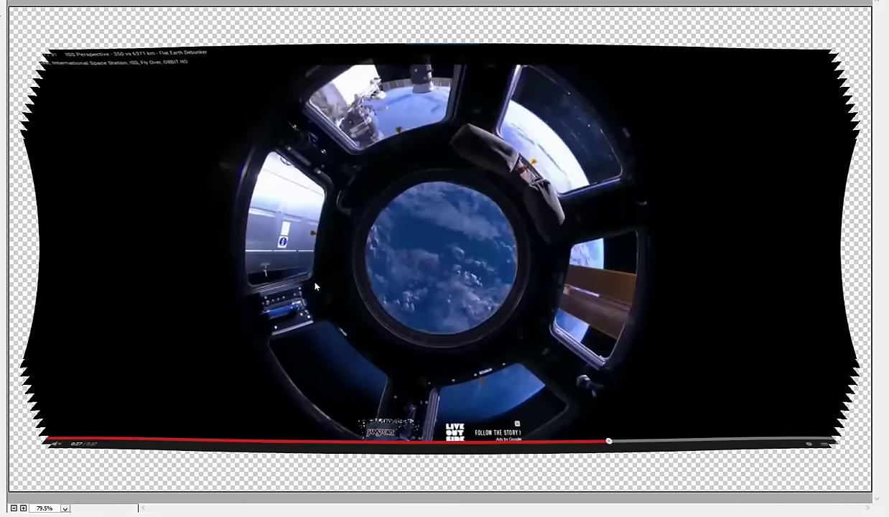